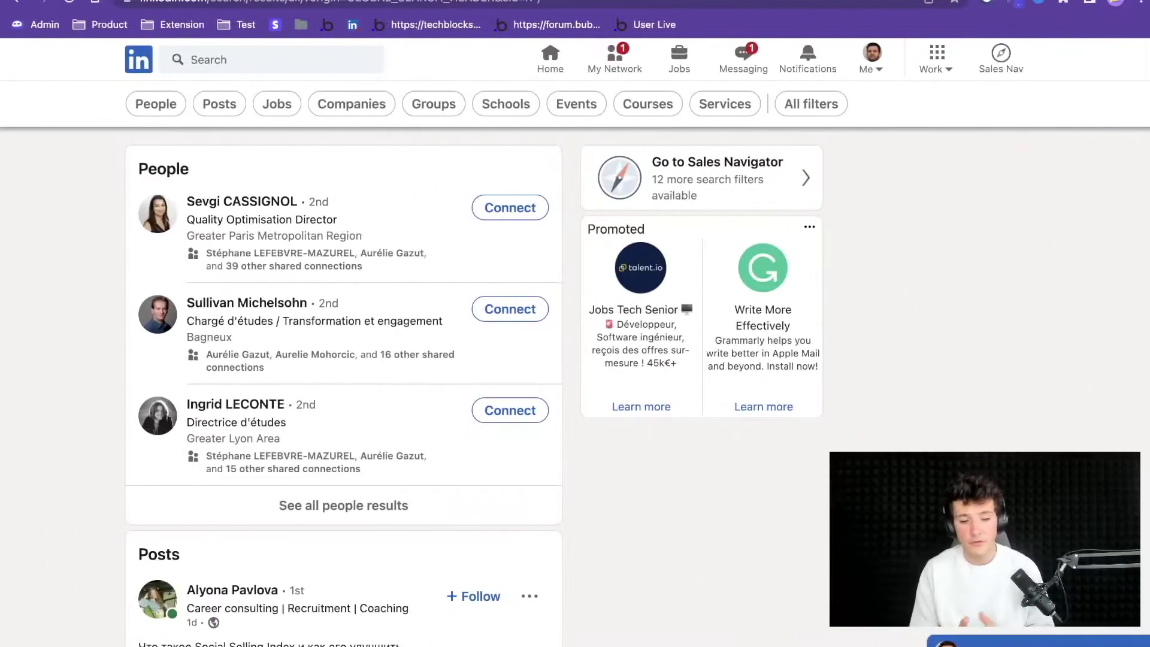
Open LinkedIn's All filters panel and scroll through the people search filters.
click(811, 105)
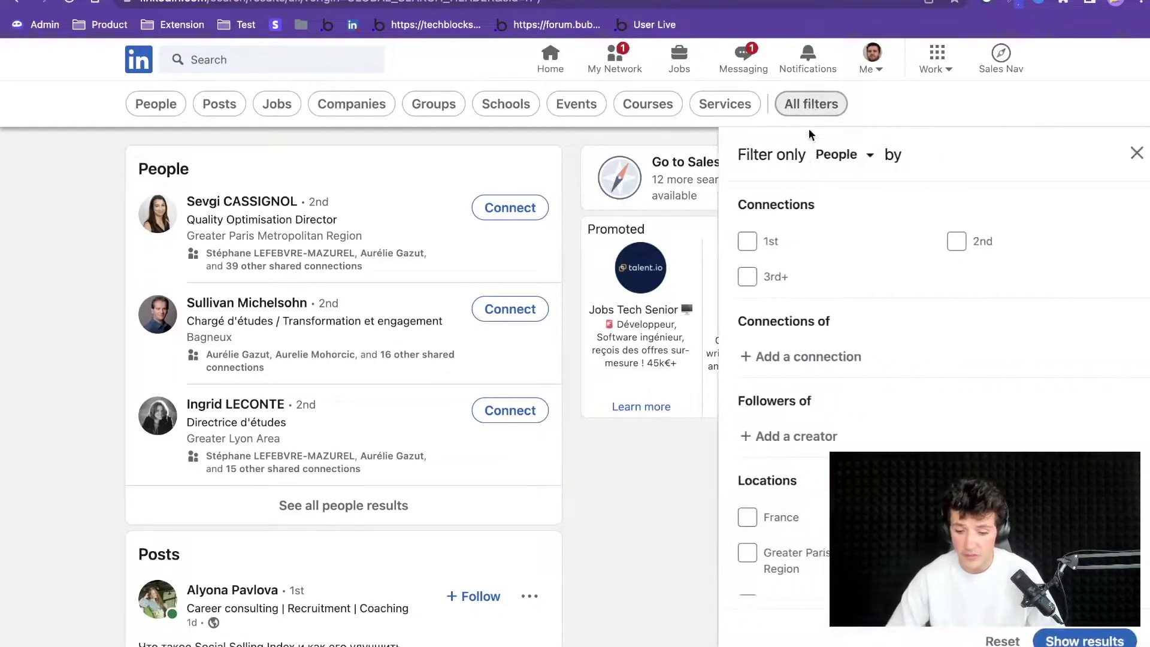
scroll(861, 333, down, 10)
scroll(860, 337, down, 5)
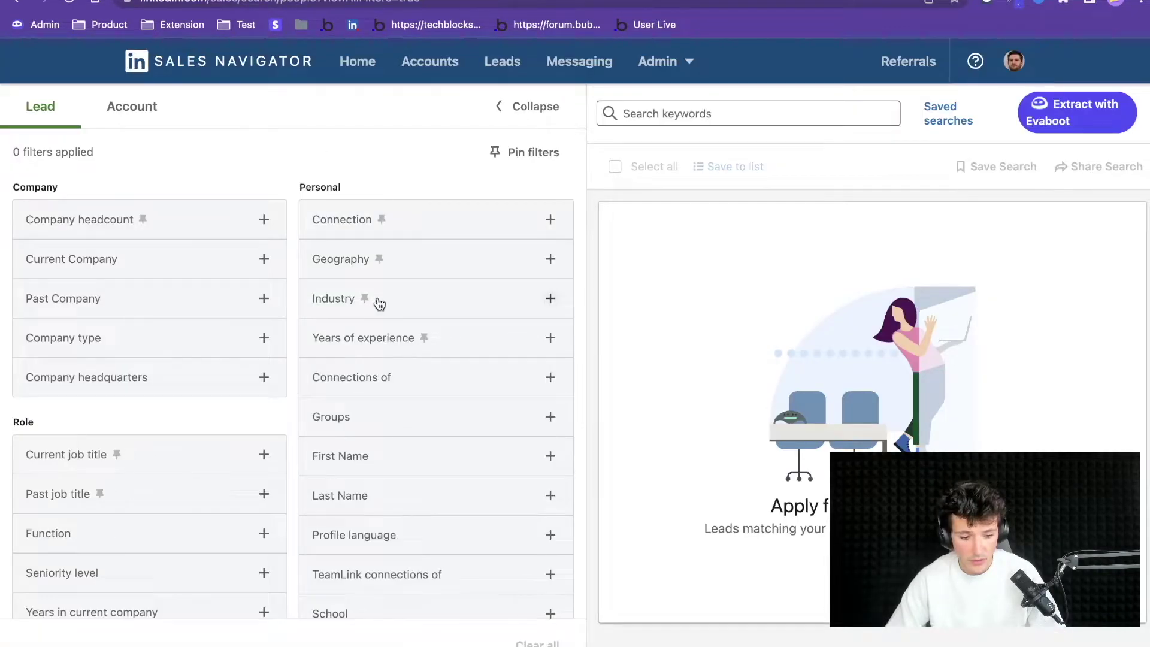
Scroll down and back up through the Sales Navigator lead filters.
scroll(379, 304, down, 5)
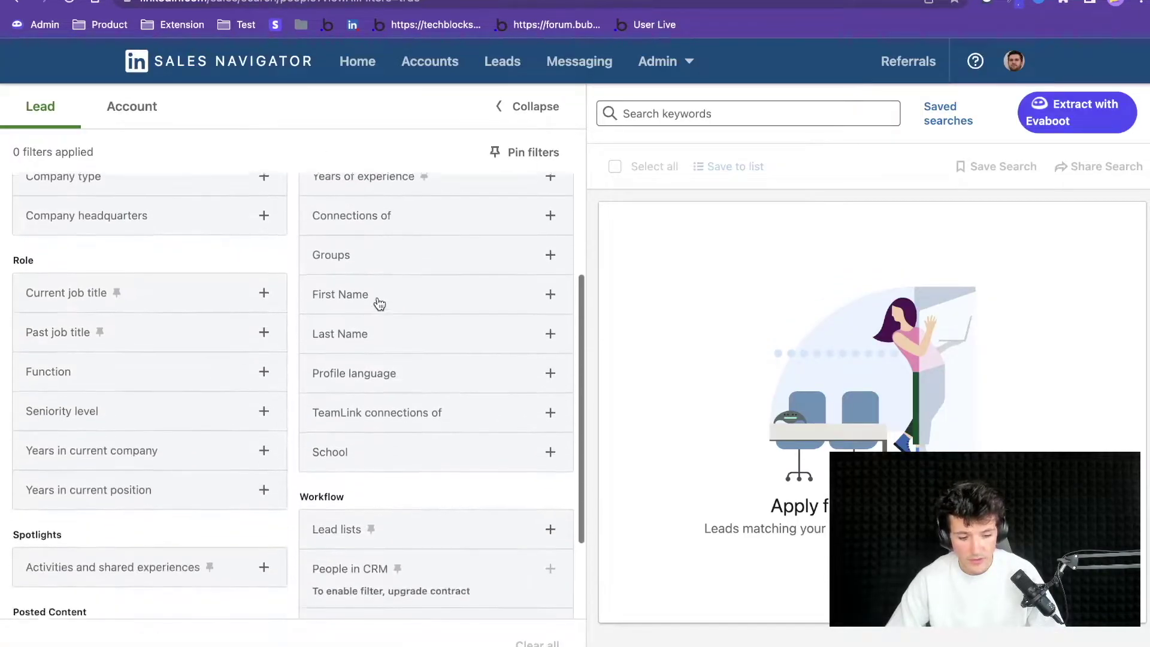
scroll(380, 334, up, 5)
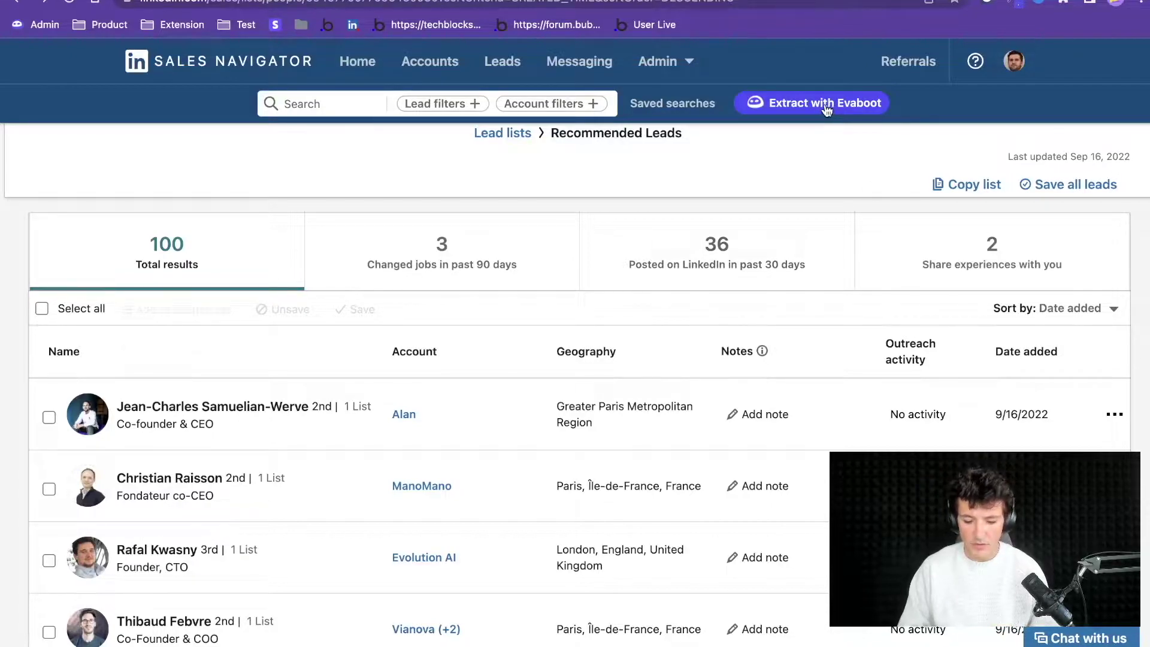
Send the leads to Evaboot as a list named 'Open Profiles' and extract 100 leads.
click(826, 110)
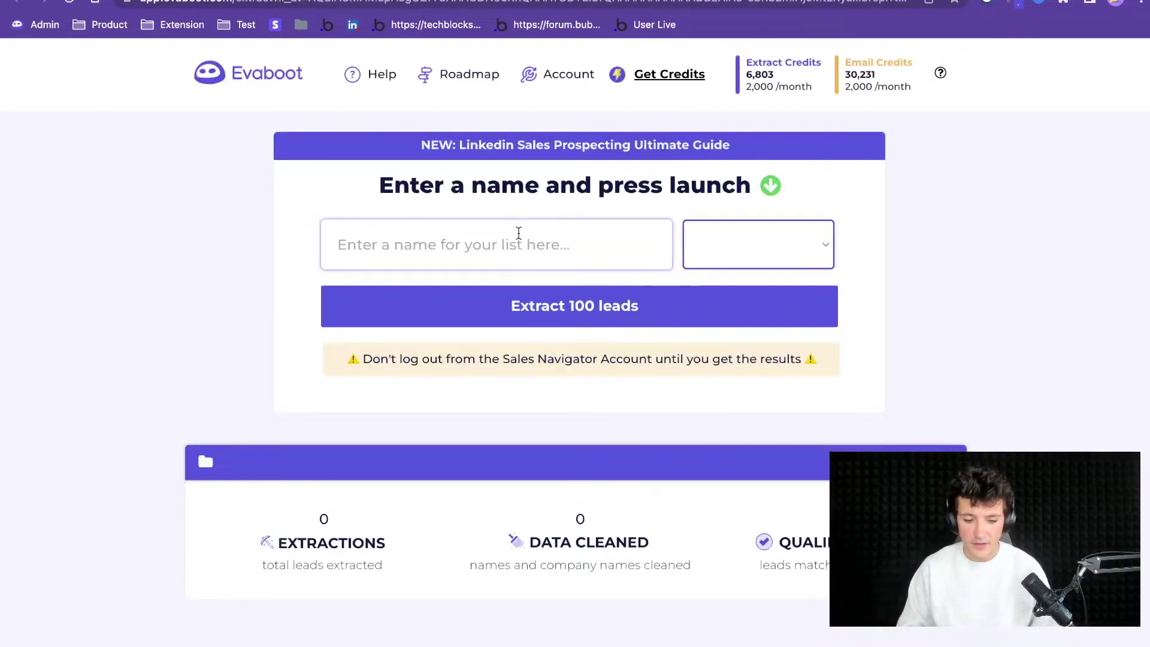
click(491, 250)
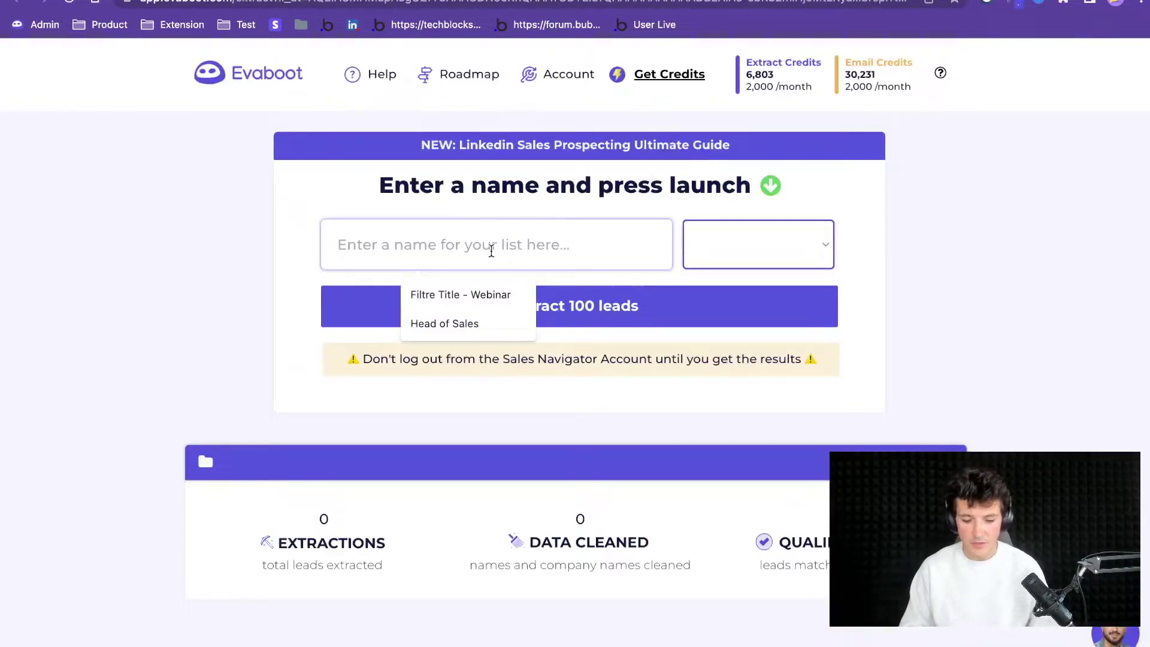
text(Open Prfoile)
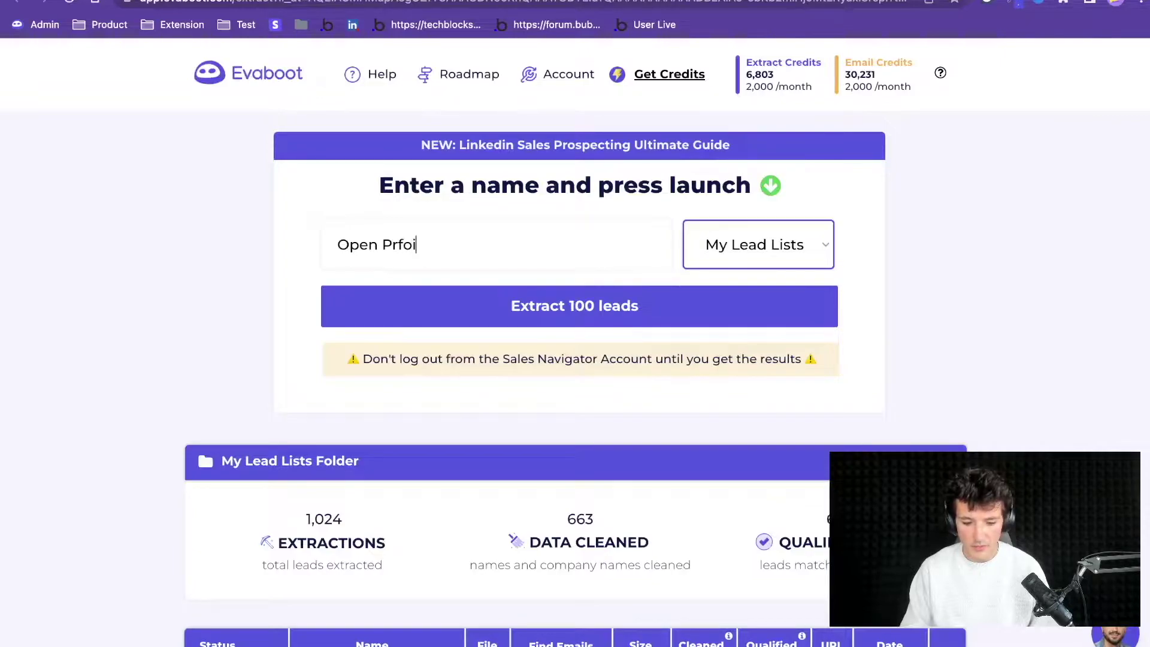
key(BackSpace)
key(BackSpace)
key(BackSpace)
key(BackSpace)
key(BackSpace)
text(ofiles)
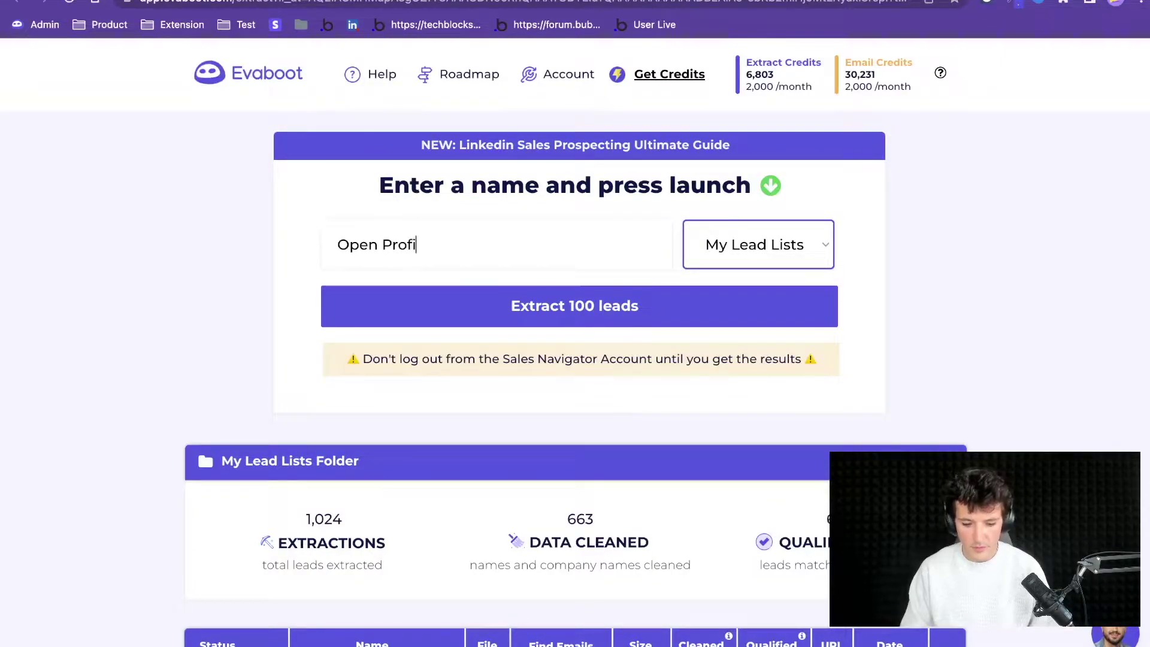
click(526, 317)
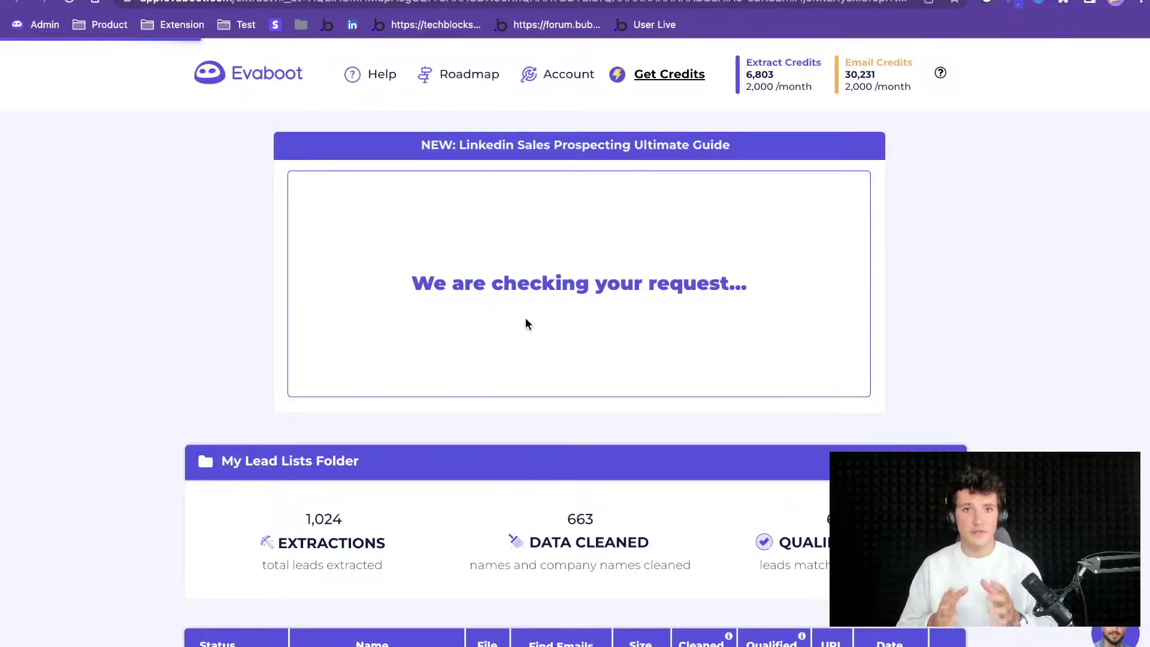
Queue the Open Profiles extraction without emails and dismiss the progress notice.
scroll(531, 378, down, 5)
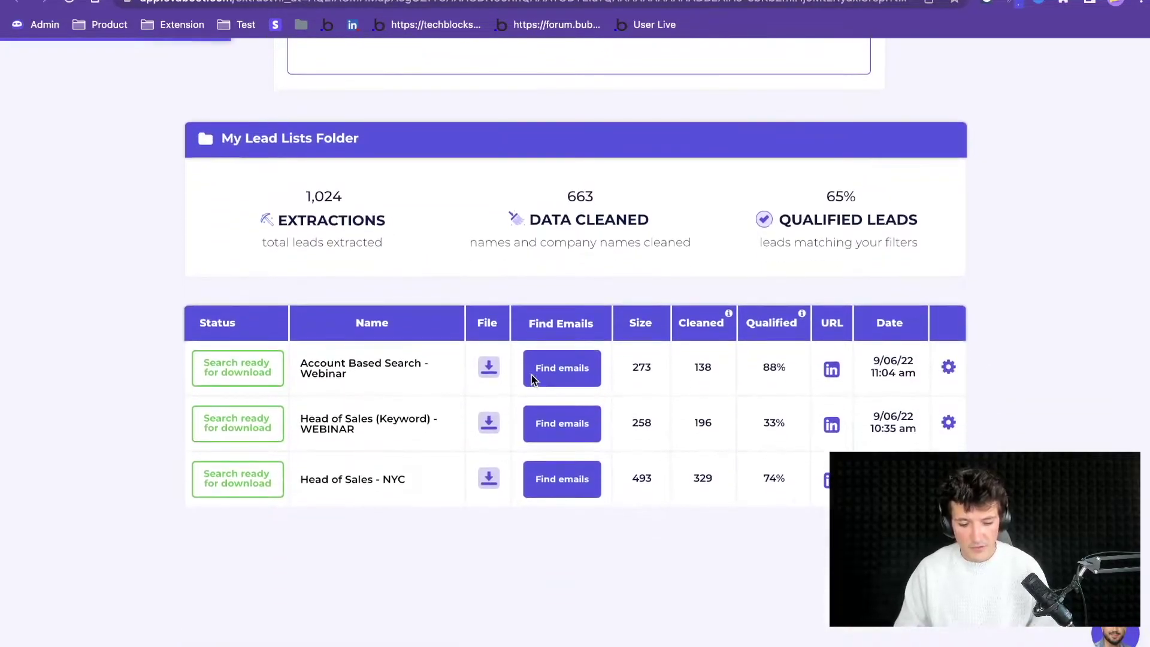
click(532, 381)
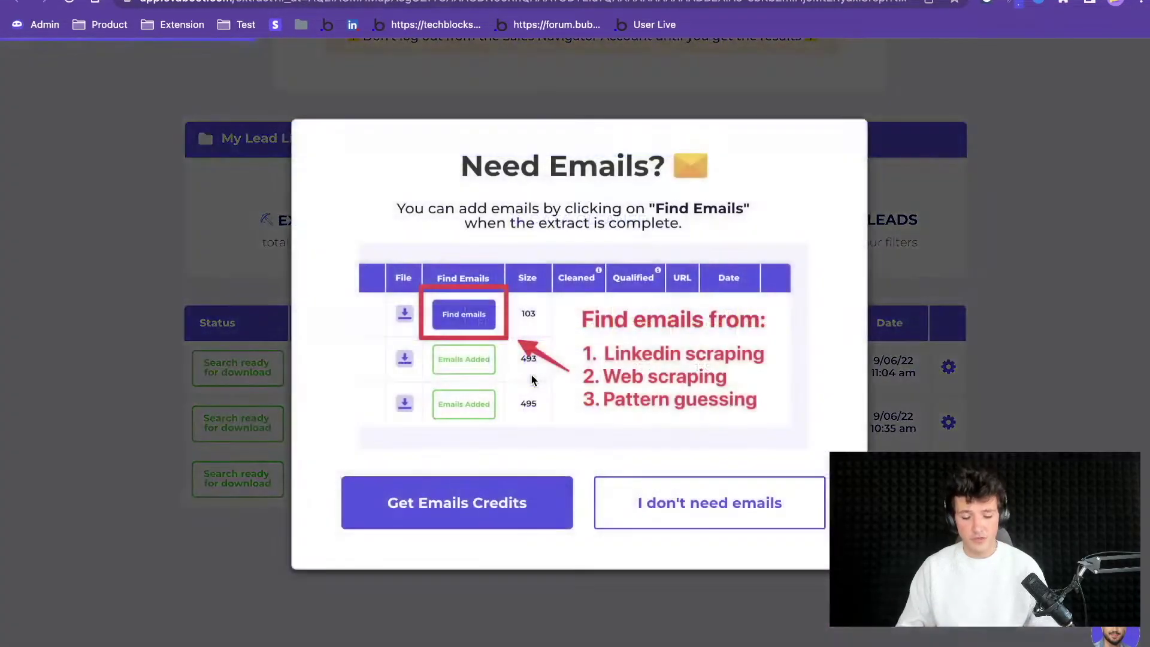
click(762, 512)
Download all 273 leads of the Account Based Search - Webinar list.
click(683, 495)
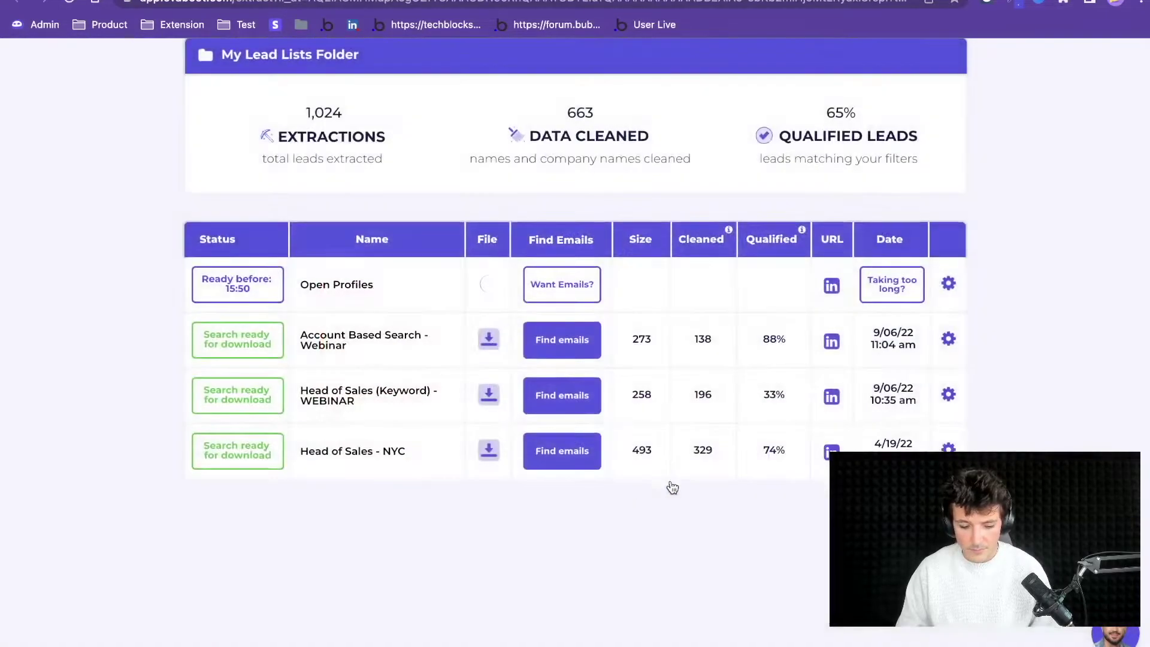
scroll(514, 376, up, 1)
click(490, 363)
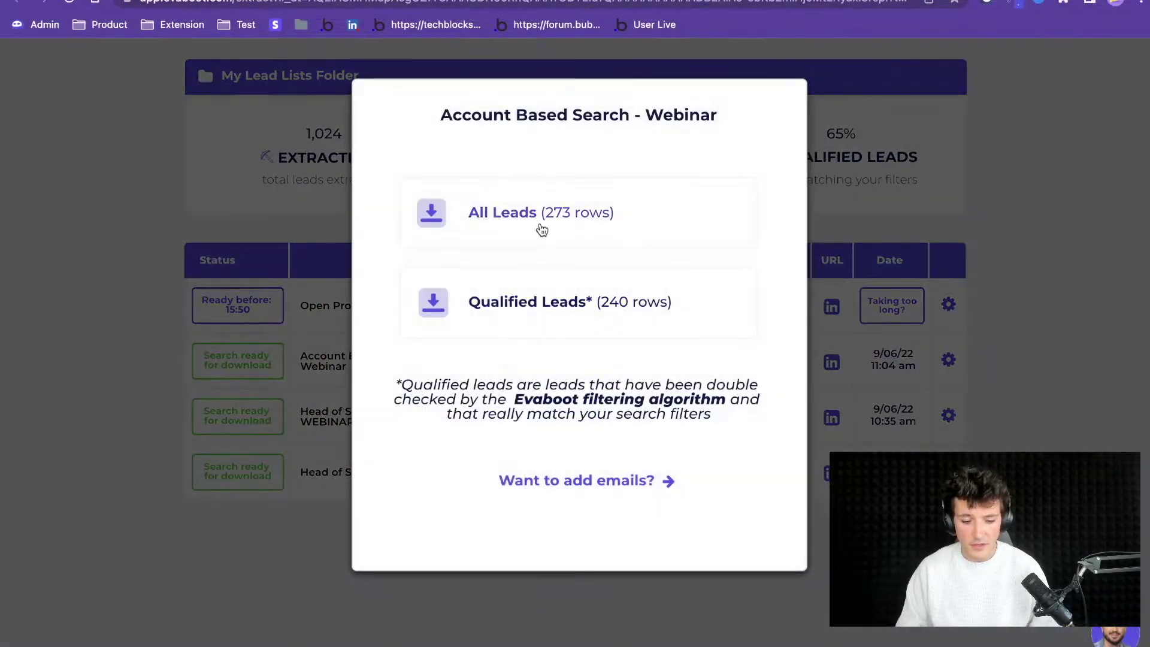
click(531, 213)
click(127, 444)
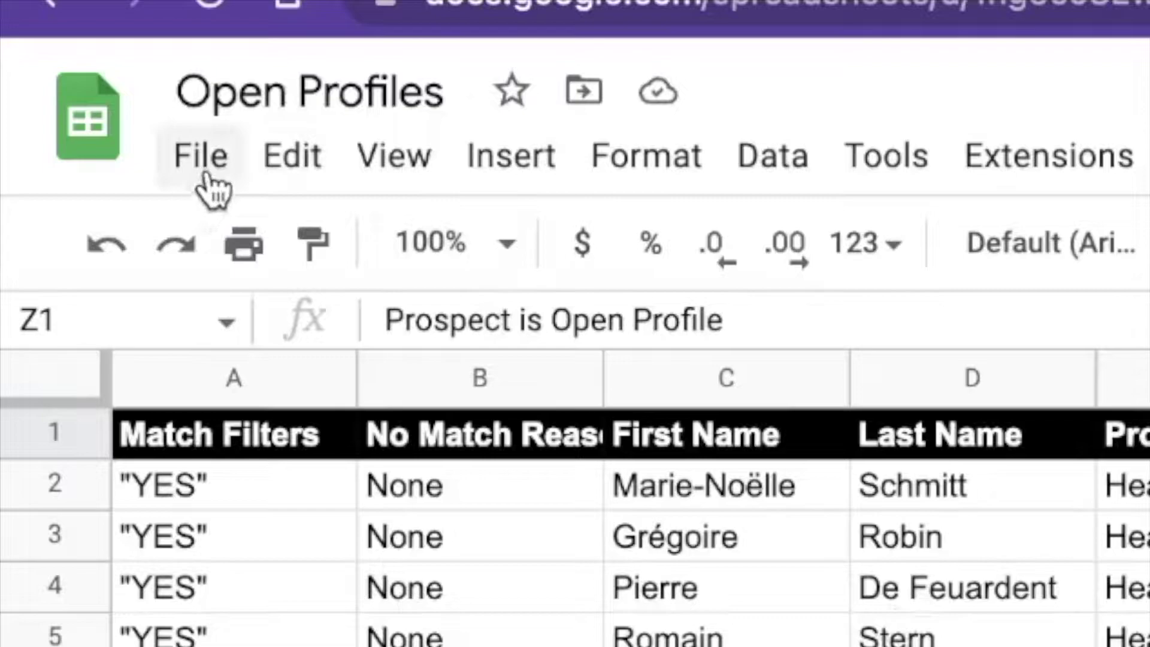
Bring up File > Import's Upload option, then close the import window without importing.
click(67, 53)
click(354, 420)
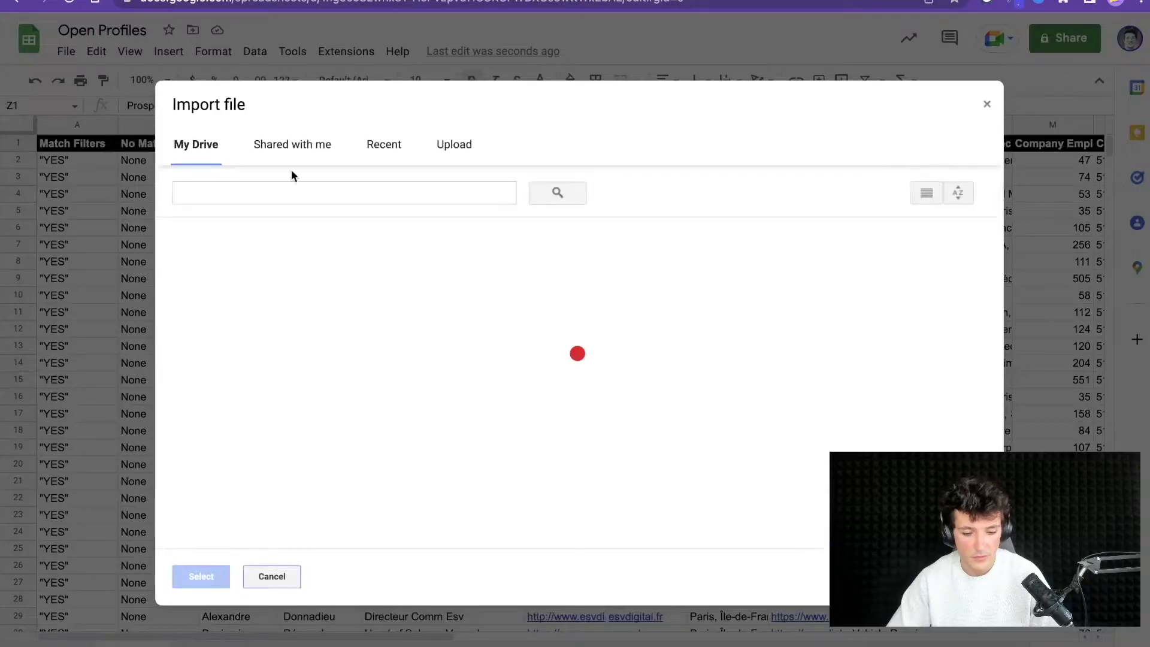
click(463, 155)
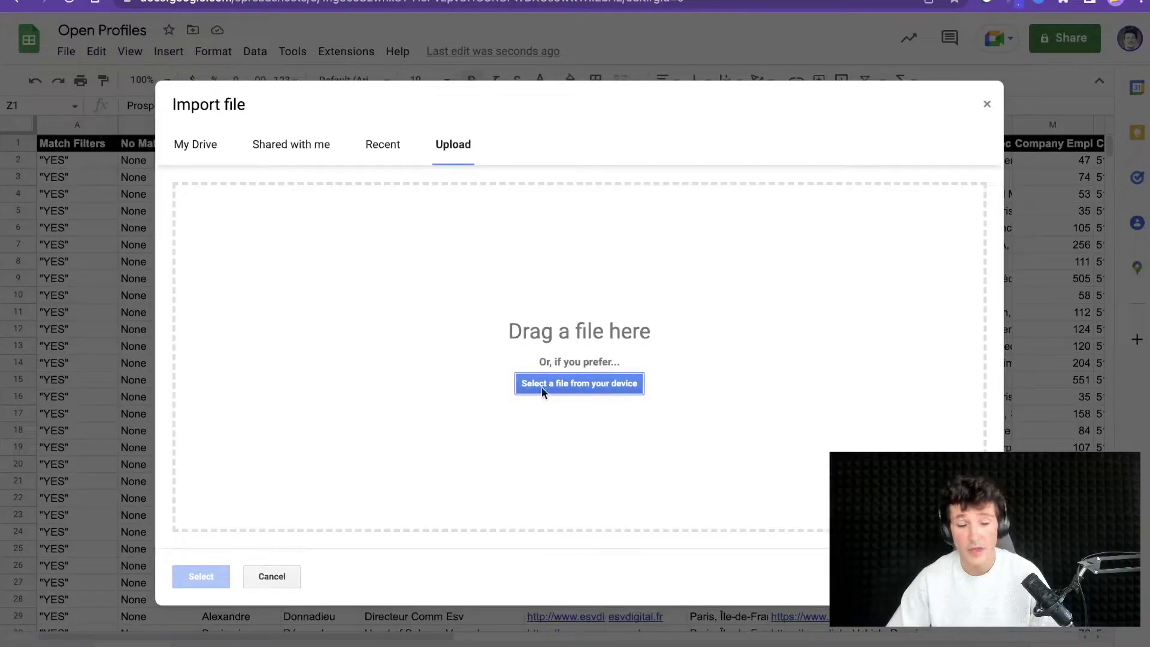
click(987, 104)
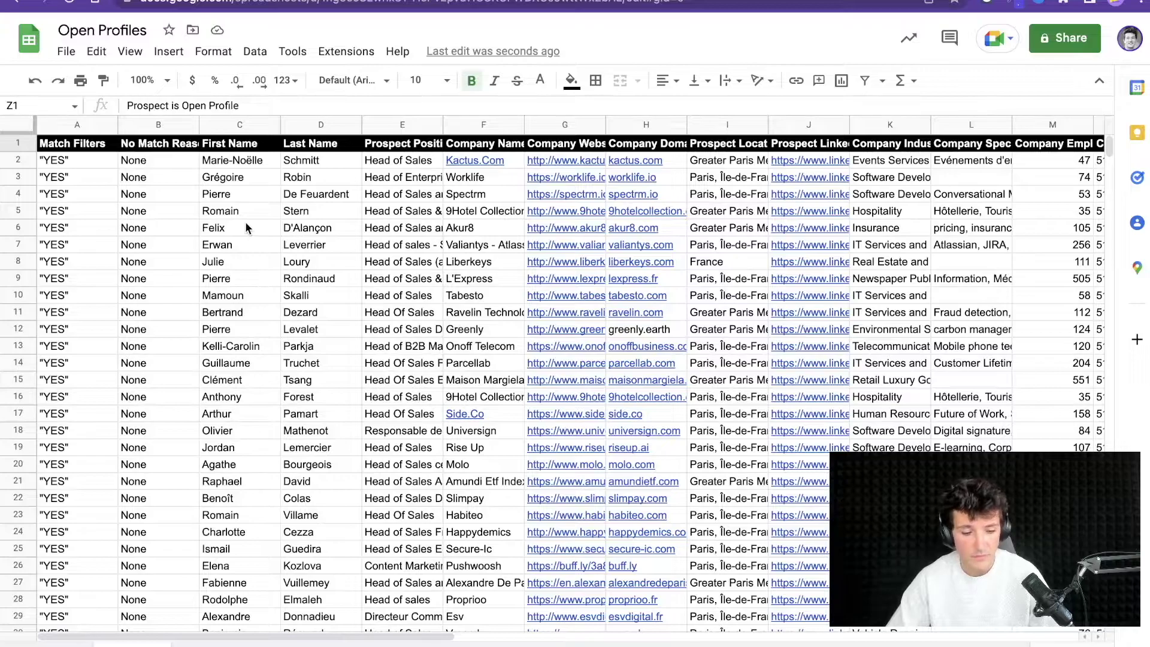
Scroll right to column Z, the Prospect is Open Profile column.
scroll(396, 264, right, 2)
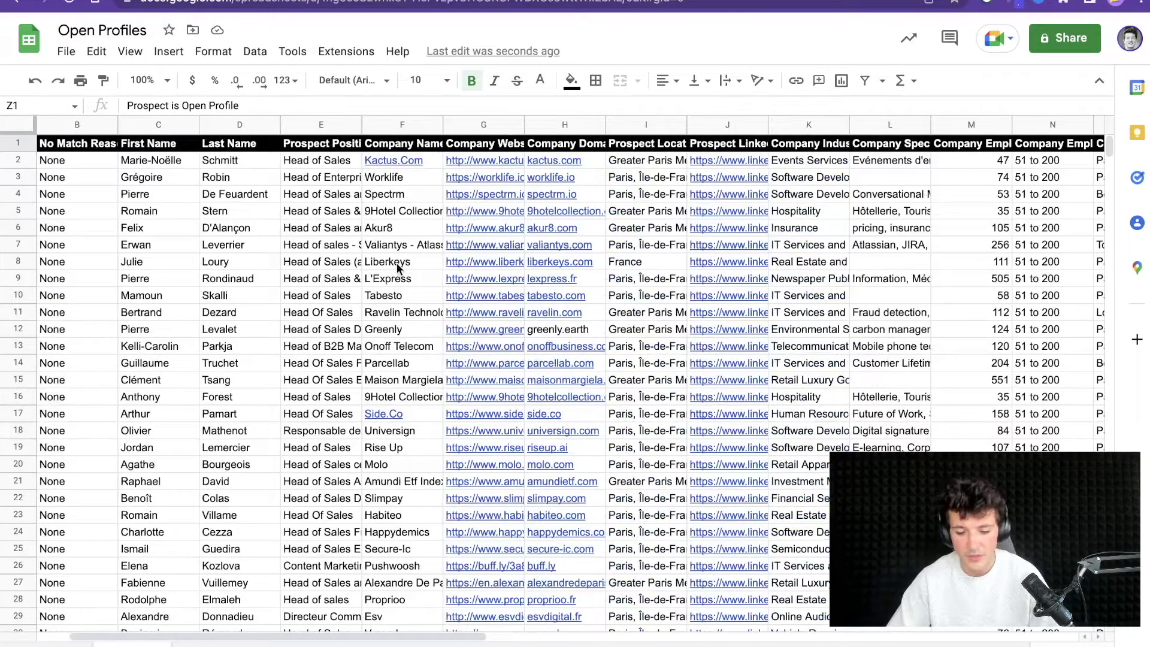
scroll(397, 263, right, 6)
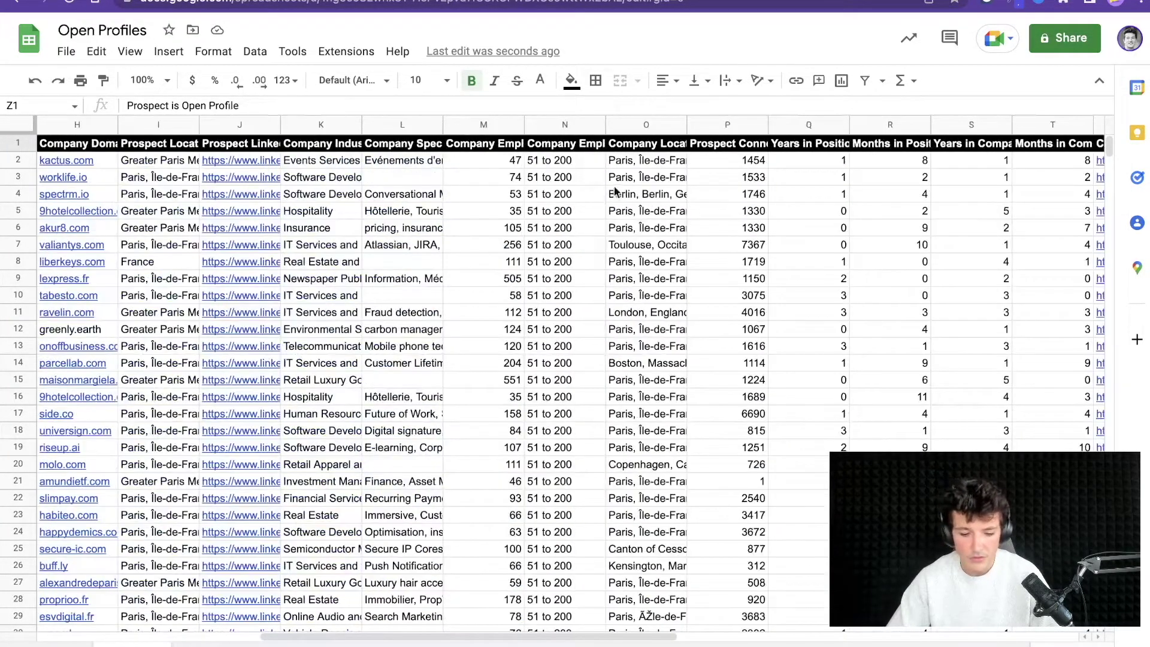
scroll(568, 360, right, 11)
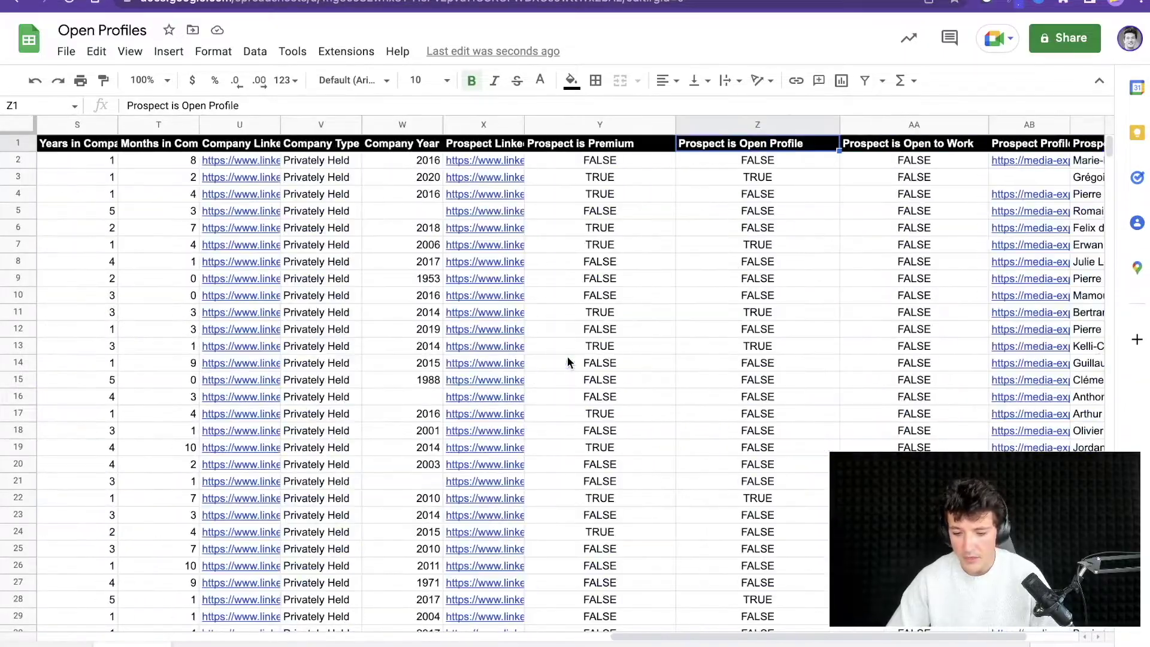
scroll(567, 357, right, 1)
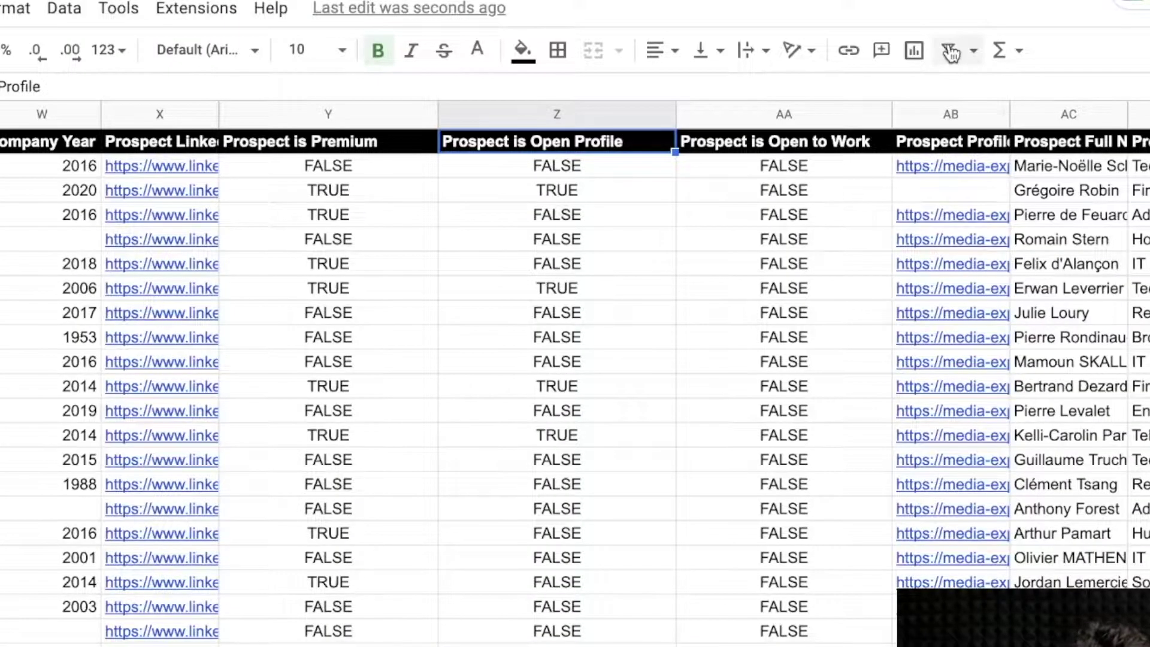
Filter column Z, Prospect is Open Profile, to show only TRUE rows by unchecking FALSE.
click(949, 56)
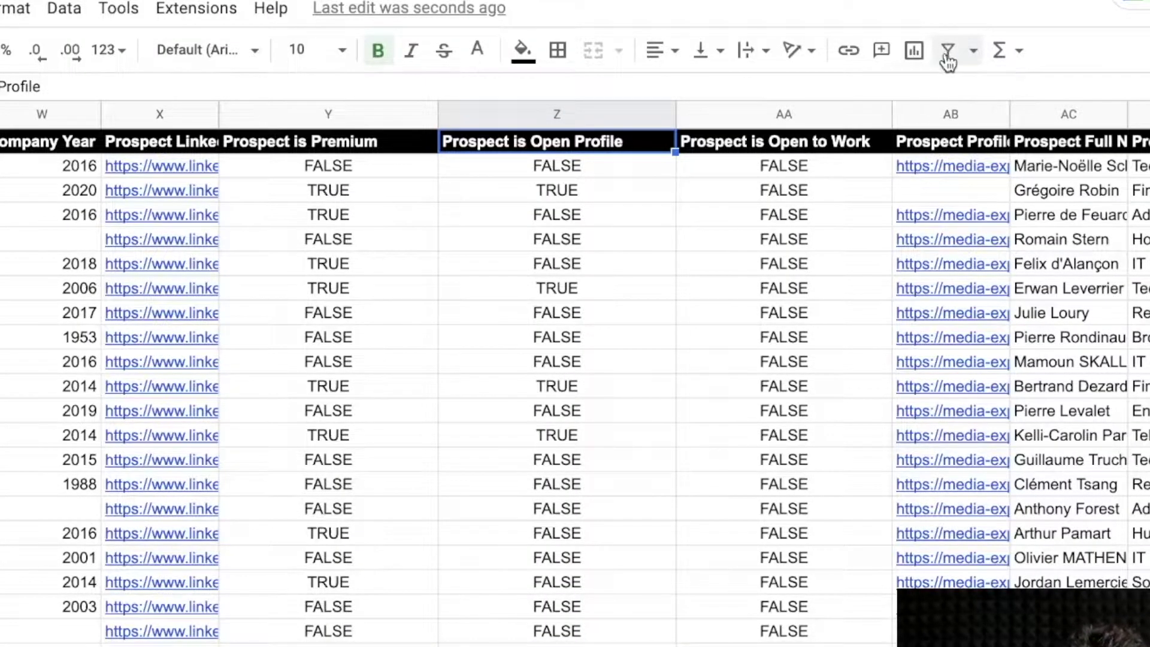
click(662, 141)
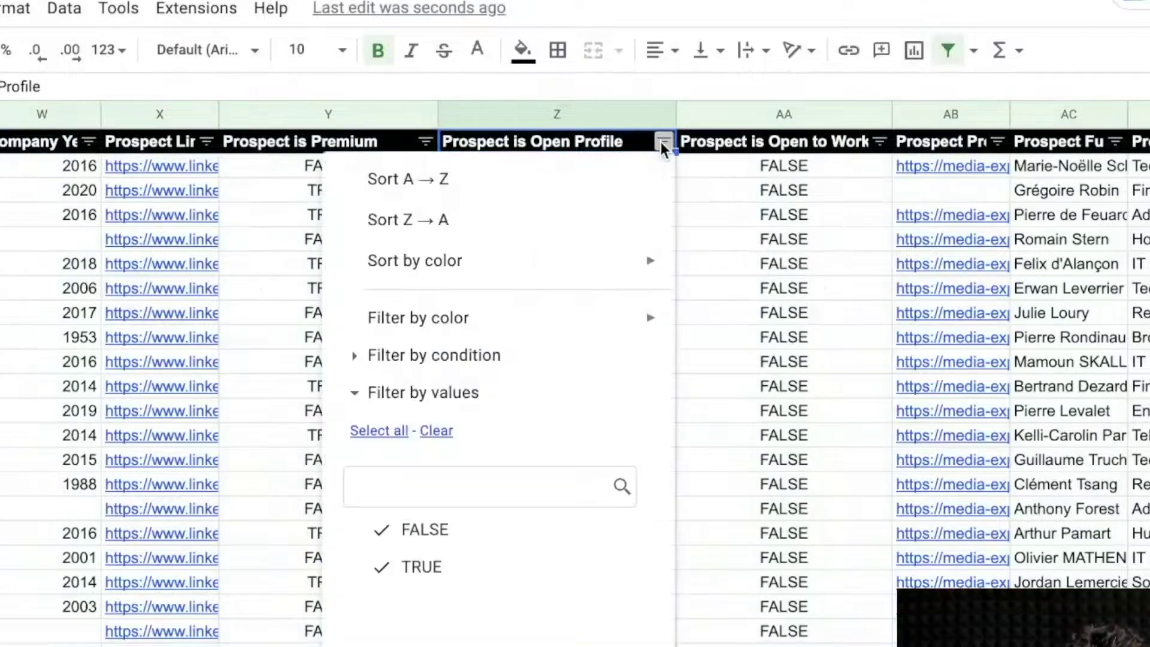
click(462, 536)
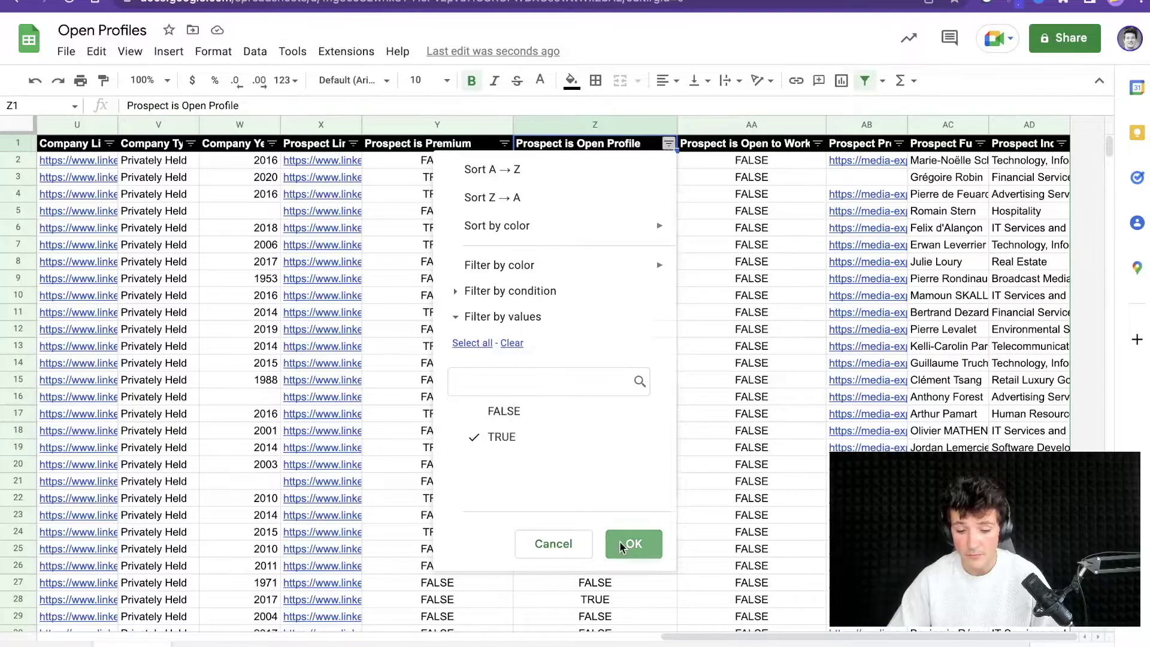
click(597, 646)
scroll(569, 251, down, 8)
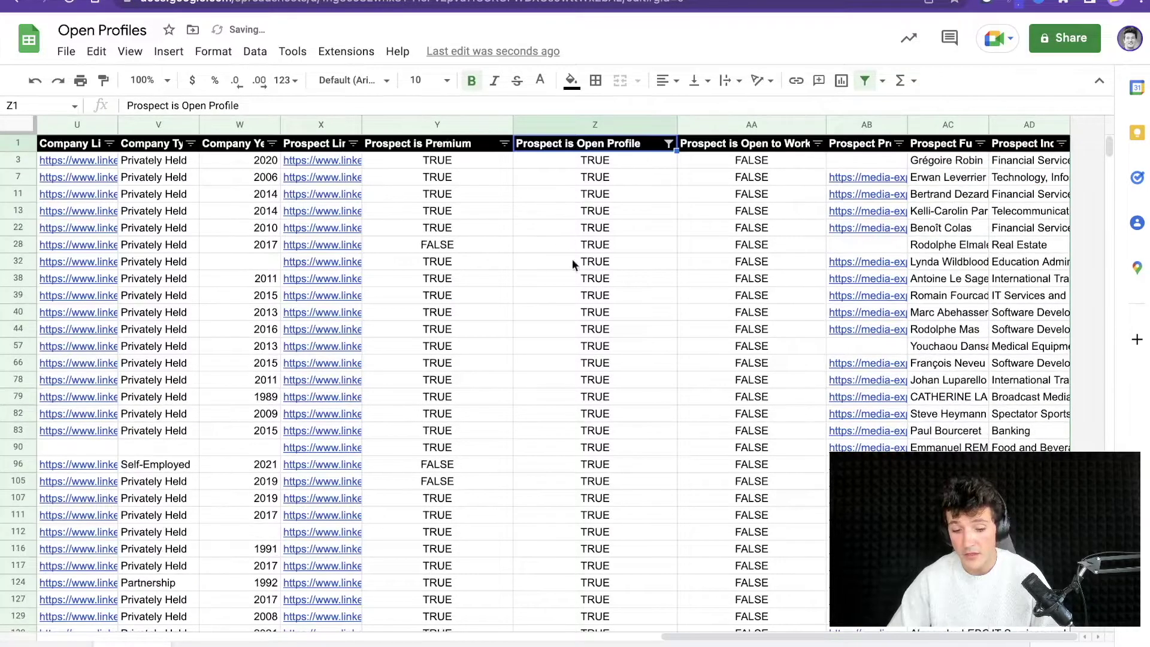
scroll(580, 284, down, 5)
scroll(580, 284, up, 15)
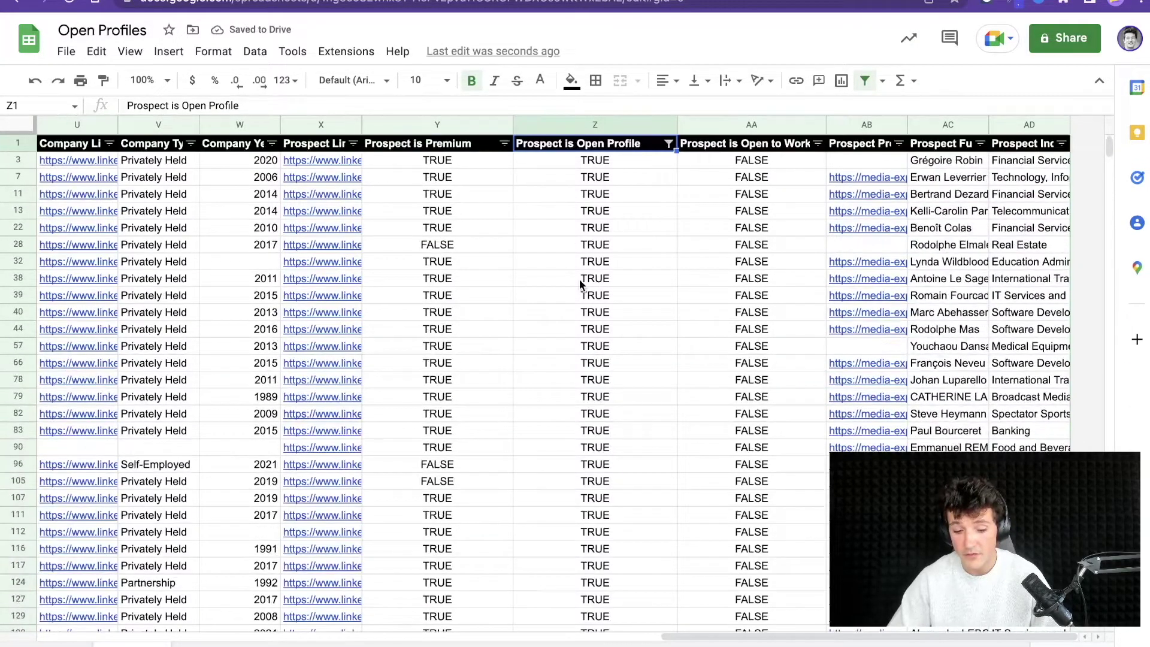